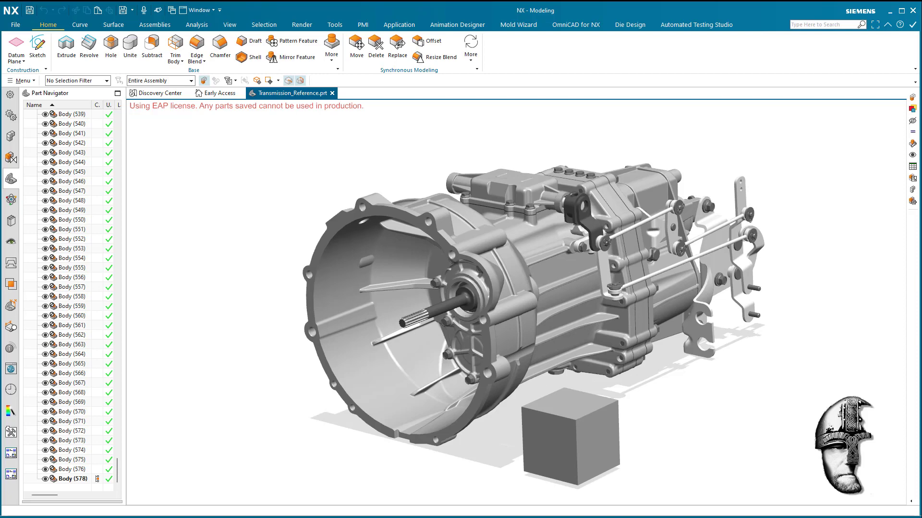
# Step: Start a clearance analysis set and set its clearance check to be made between bodies
pyautogui.moveTo(921, 31); pyautogui.dragTo(718, 32)
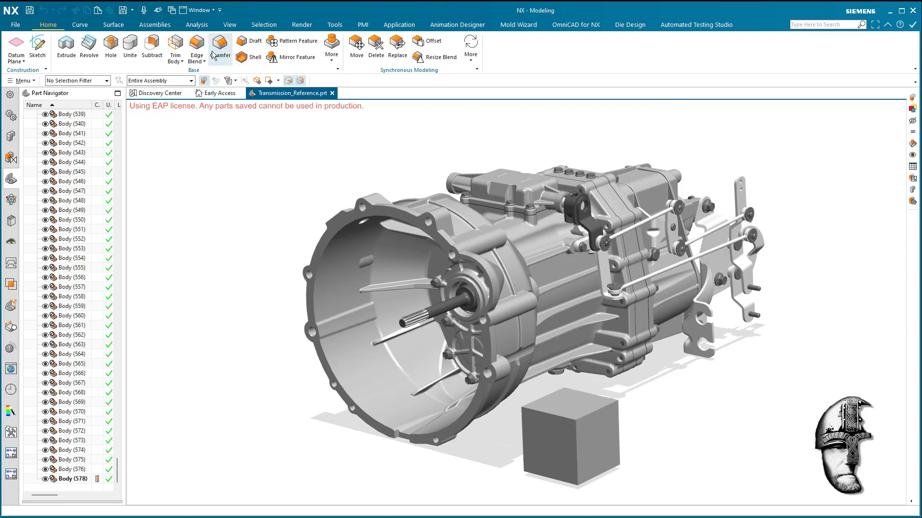
pyautogui.click(160, 27)
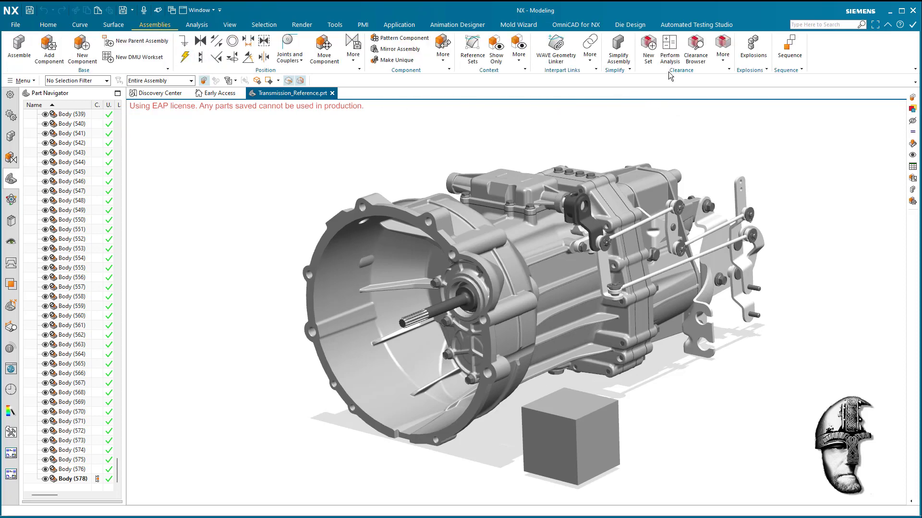
pyautogui.click(672, 50)
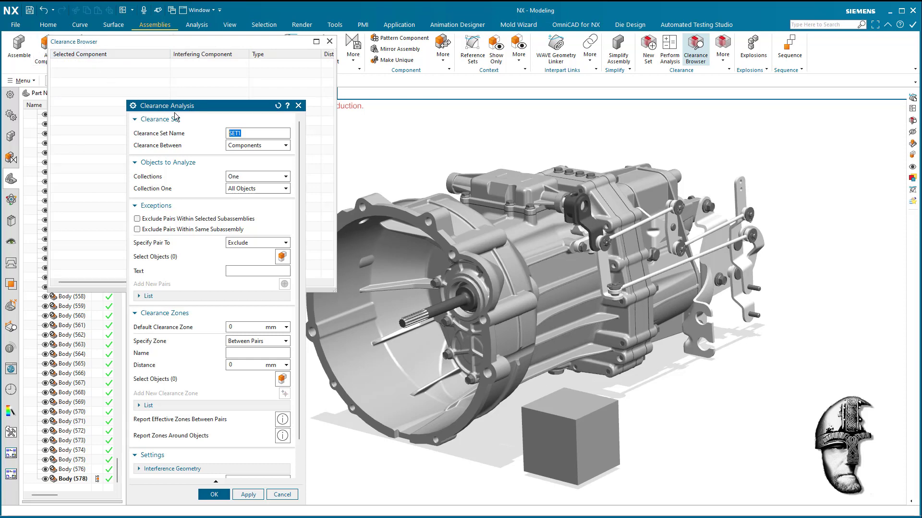
pyautogui.moveTo(179, 105); pyautogui.dragTo(179, 80)
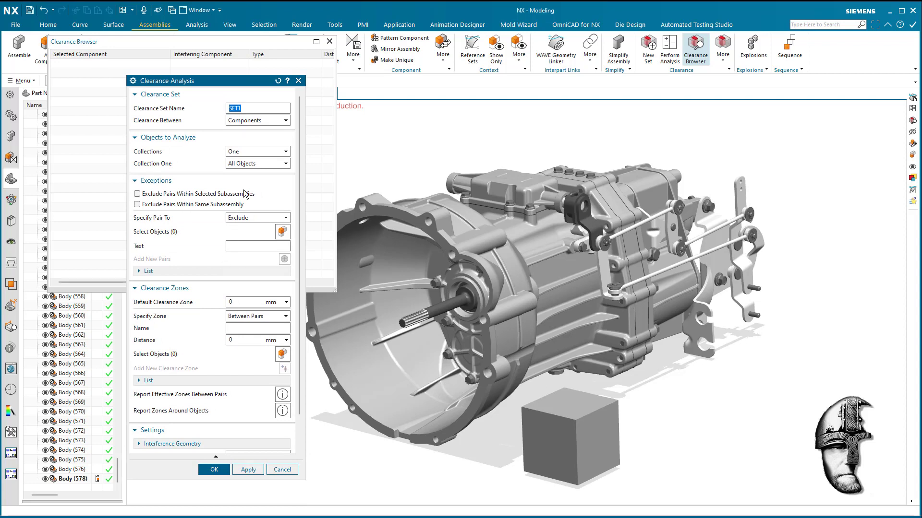
pyautogui.click(244, 122)
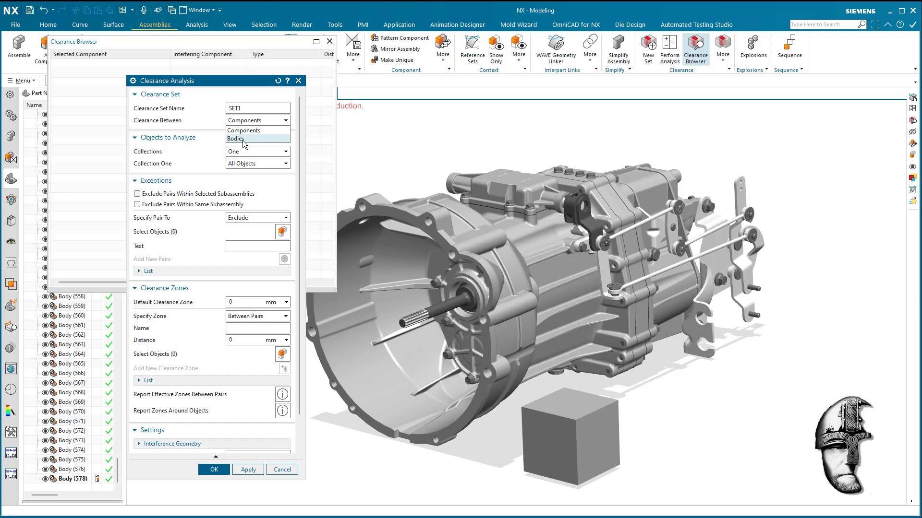
pyautogui.click(243, 139)
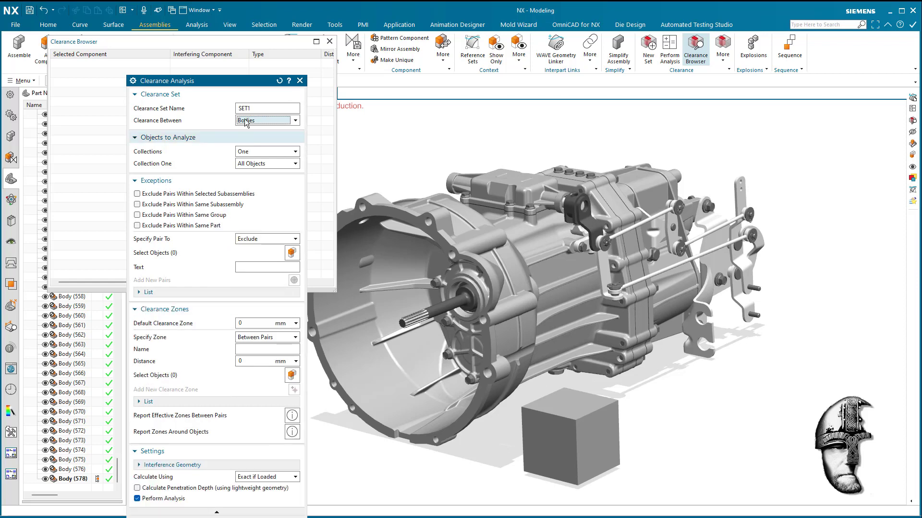
# Step: Enable saving of interference geometry on layer 1 and apply the clearance set SET1 for all objects
pyautogui.moveTo(239, 82); pyautogui.dragTo(240, 44)
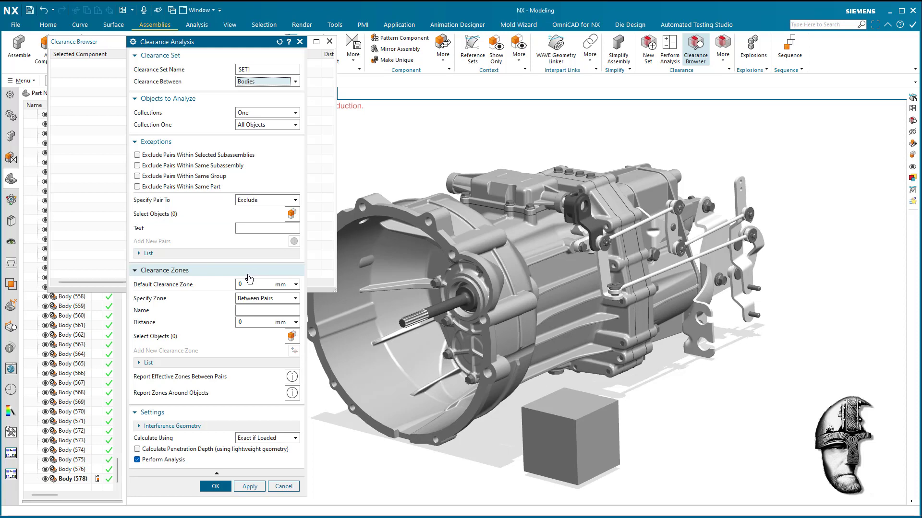
pyautogui.click(225, 426)
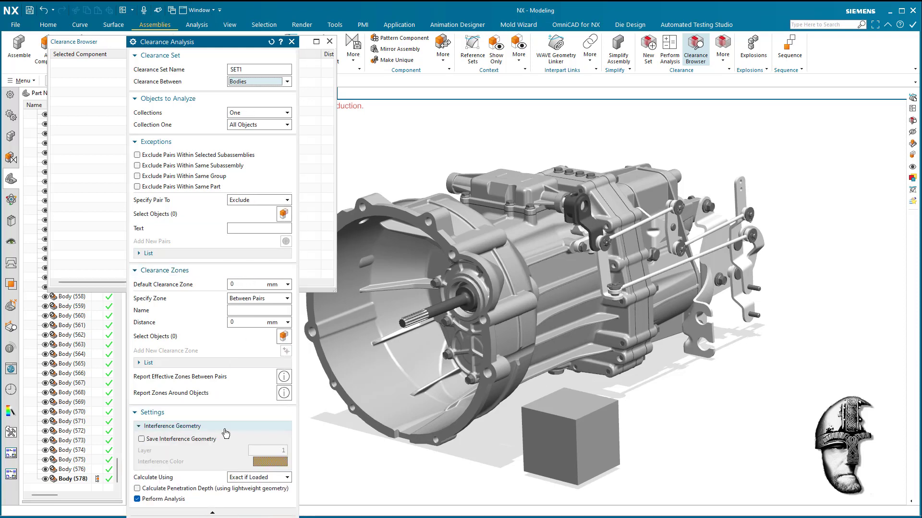
pyautogui.click(141, 439)
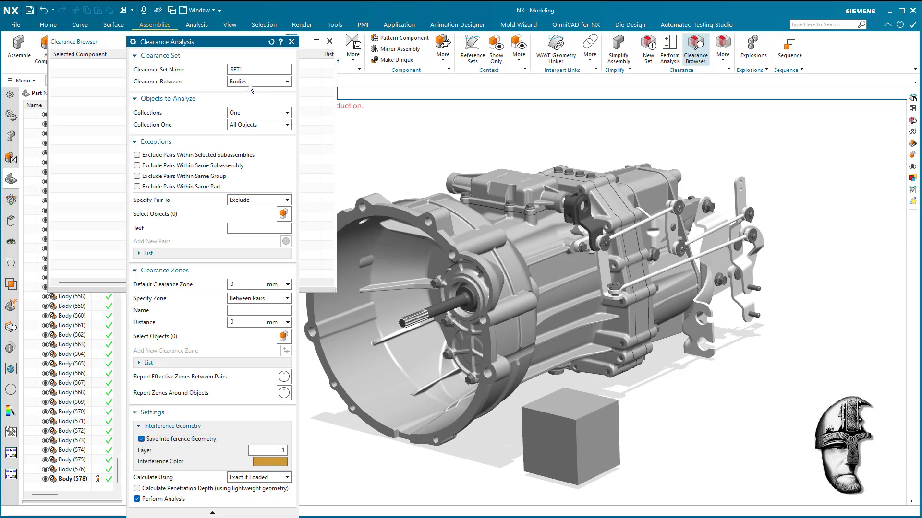
pyautogui.moveTo(239, 45); pyautogui.dragTo(236, 18)
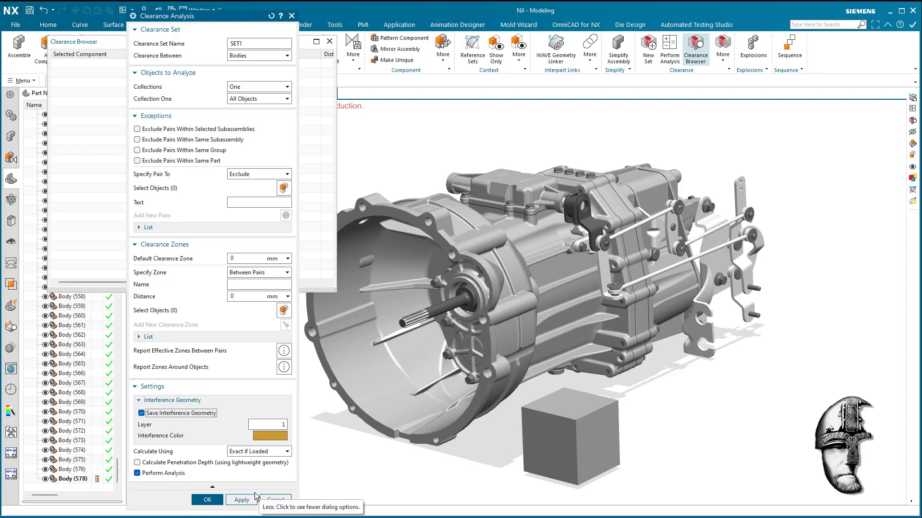
pyautogui.click(242, 501)
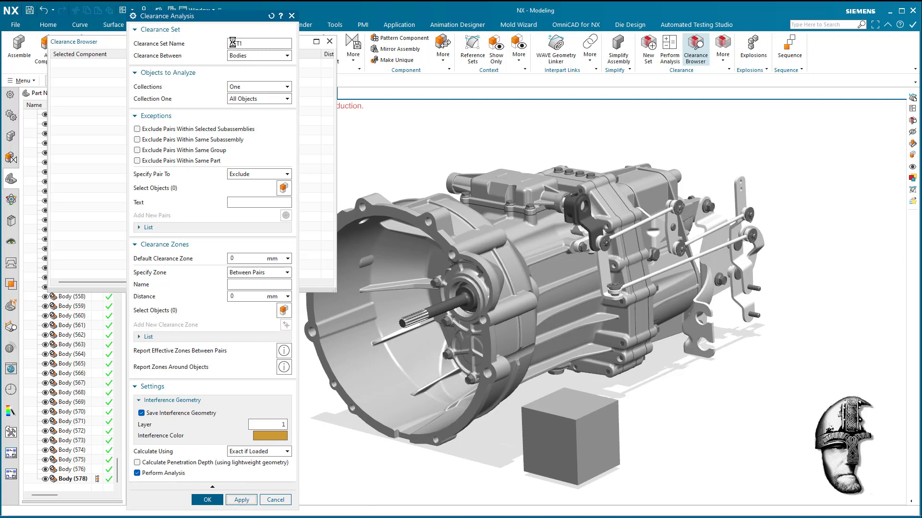
# Step: Resize the Clearance Browser to full window height and run the clearance analysis for set SET2 between all bodies
pyautogui.moveTo(192, 16); pyautogui.dragTo(453, 24)
pyautogui.moveTo(252, 42); pyautogui.dragTo(335, 109)
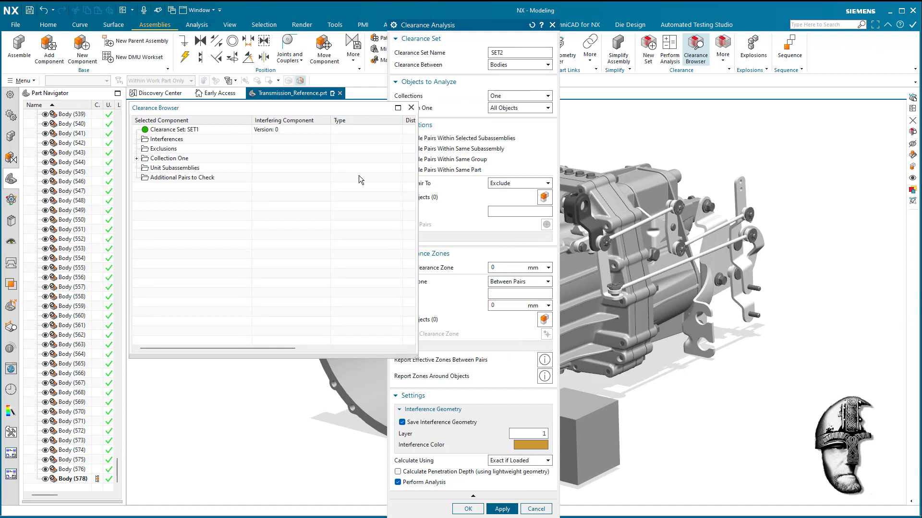
pyautogui.moveTo(418, 354); pyautogui.dragTo(357, 358)
pyautogui.moveTo(283, 358); pyautogui.dragTo(277, 502)
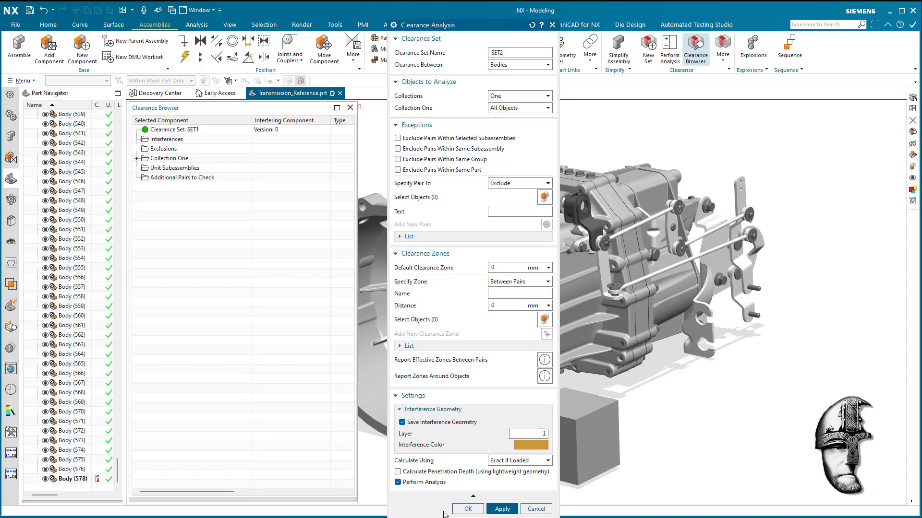
pyautogui.click(466, 511)
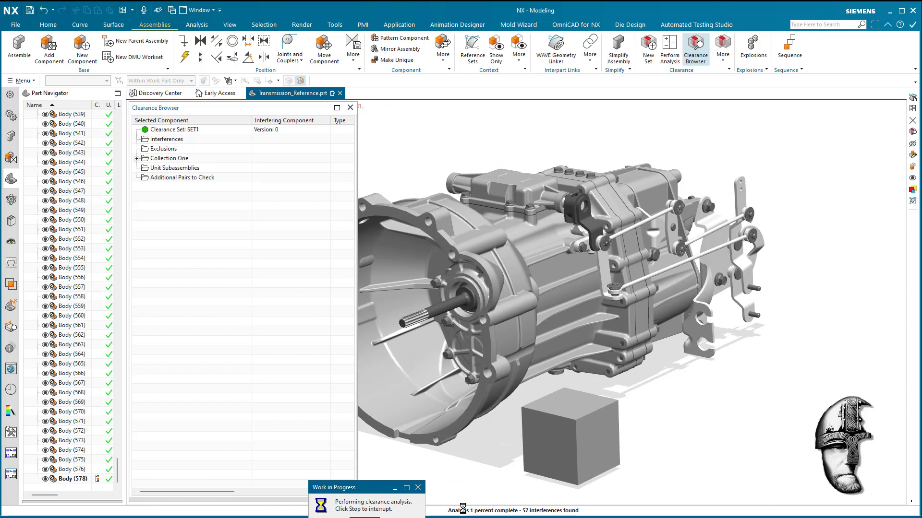
# Step: Widen the Clearance Browser to show the interference types and select all hard interferences in the list
pyautogui.moveTo(376, 492); pyautogui.dragTo(429, 459)
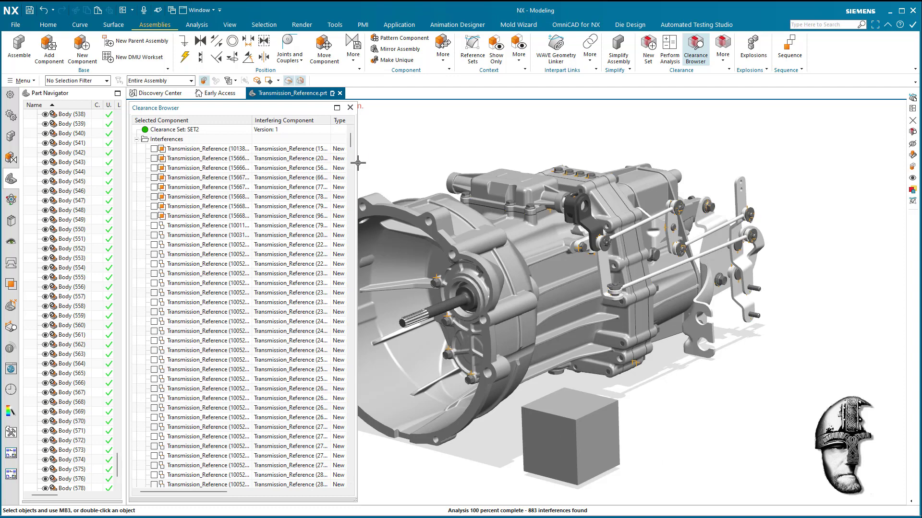
pyautogui.moveTo(403, 162); pyautogui.dragTo(407, 162)
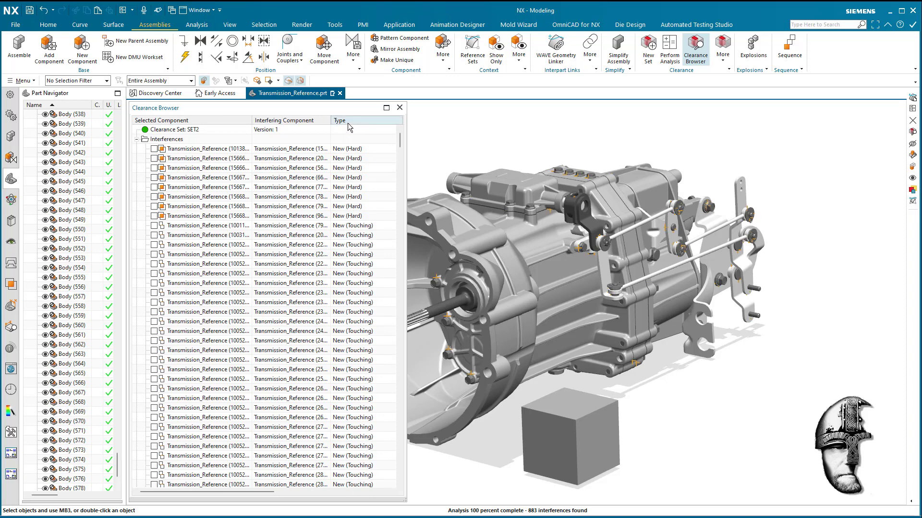
pyautogui.keyDown('shift'); pyautogui.click(185, 217); pyautogui.keyUp('shift')
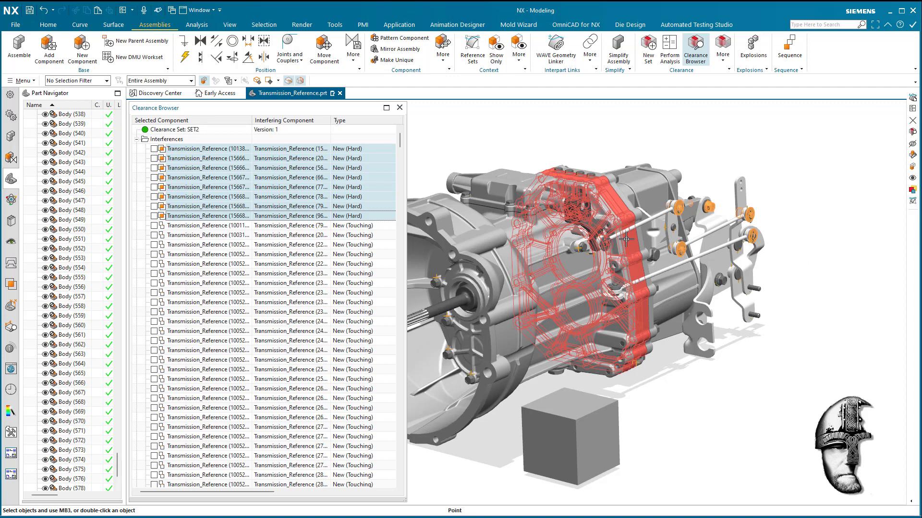
# Step: Widen the Part Navigator and its name column, and highlight the saved interference geometry bodies 591 to 598
pyautogui.moveTo(119, 468); pyautogui.dragTo(189, 384)
pyautogui.moveTo(274, 116)
pyautogui.mouseDown()
pyautogui.moveTo(290, 114)
pyautogui.moveTo(281, 106)
pyautogui.mouseUp()
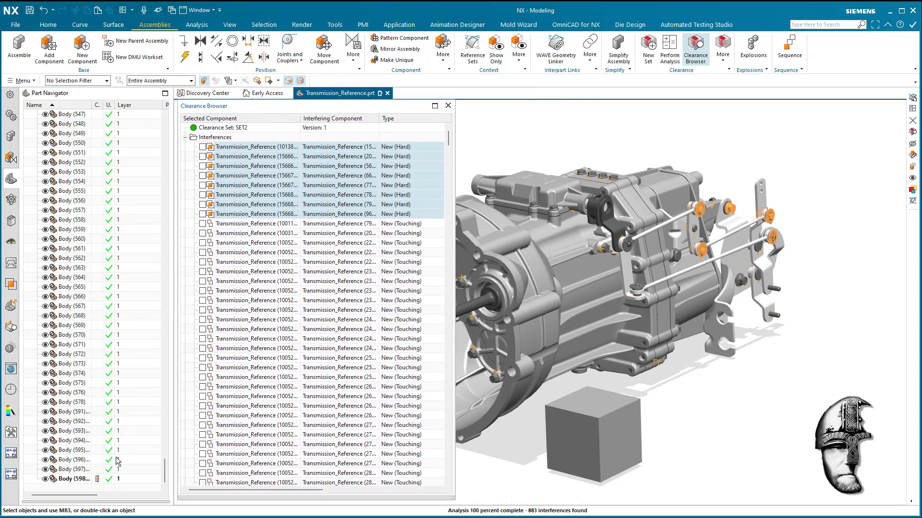
pyautogui.moveTo(93, 105); pyautogui.dragTo(137, 106)
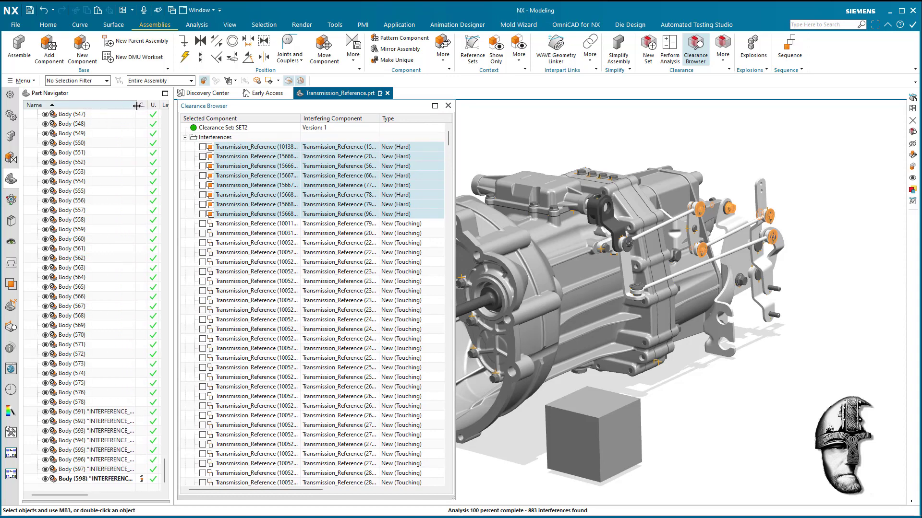
pyautogui.click(111, 412)
pyautogui.keyDown('shift'); pyautogui.click(114, 480); pyautogui.keyUp('shift')
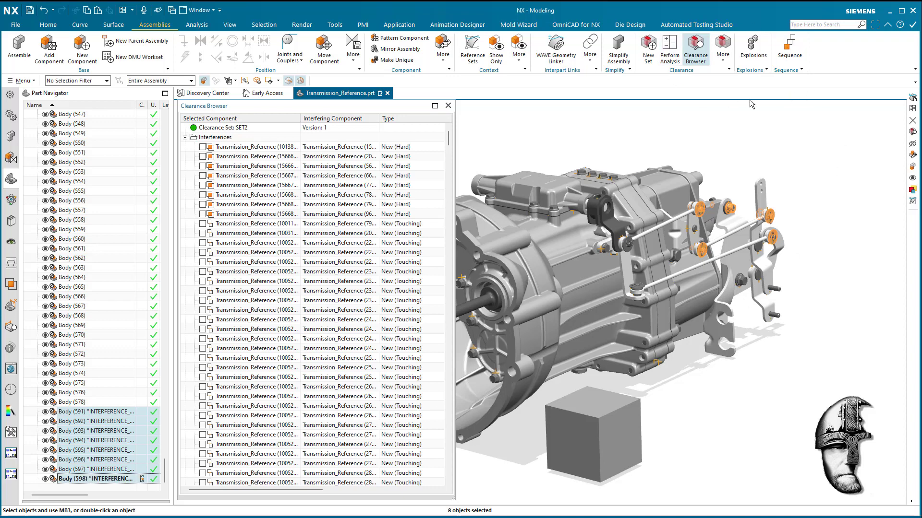
pyautogui.press('Escape')
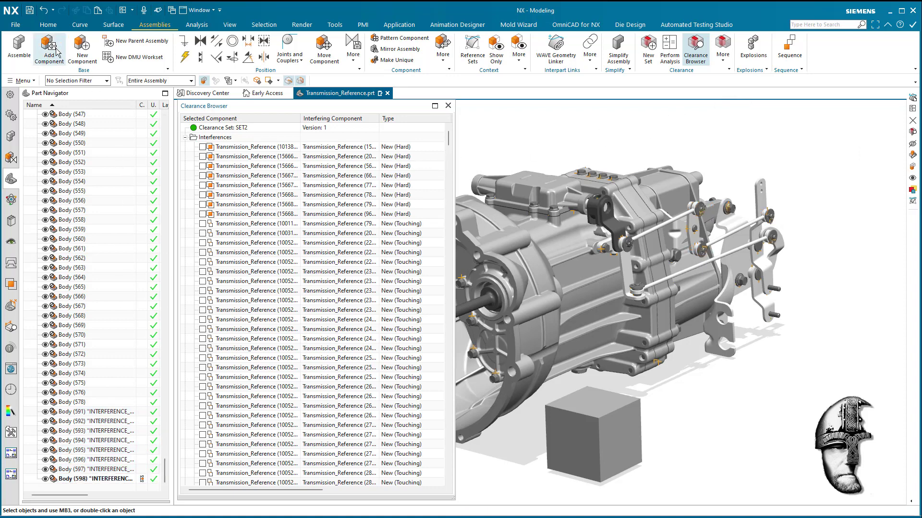
pyautogui.click(107, 414)
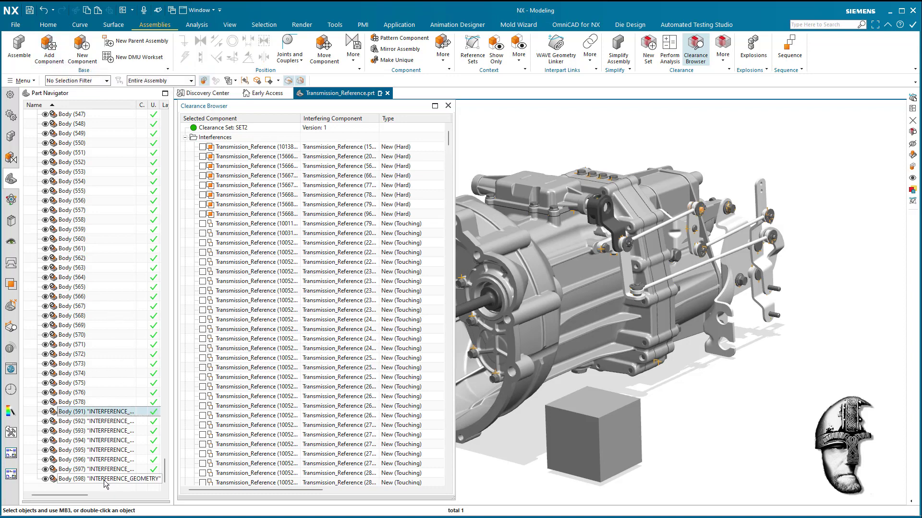
pyautogui.keyDown('shift'); pyautogui.click(107, 479); pyautogui.keyUp('shift')
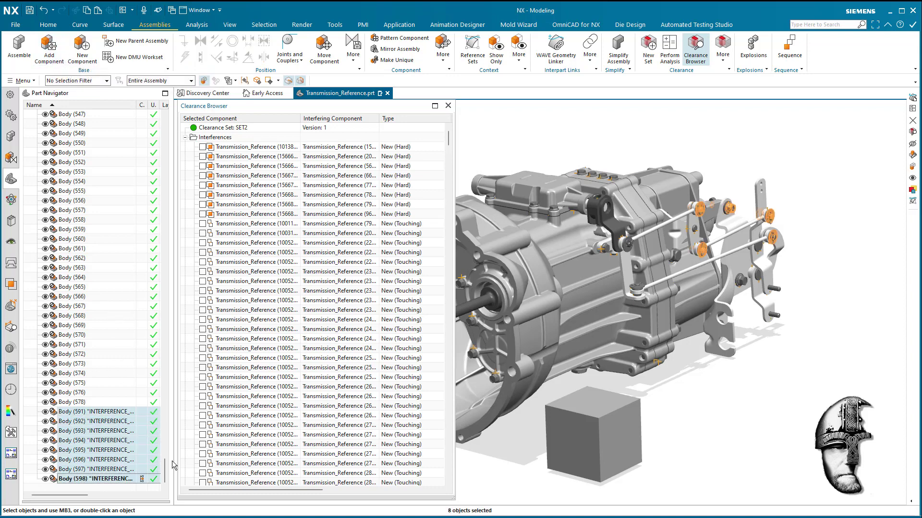
# Step: Start Extract Geometry for bodies with Associative, Hide Original and Inherit Material turned off
pyautogui.click(48, 25)
pyautogui.click(331, 48)
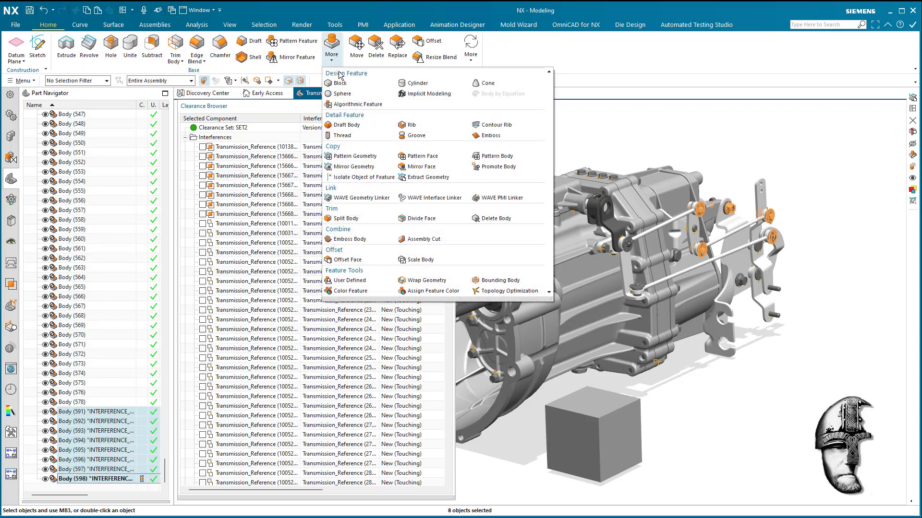
pyautogui.click(438, 178)
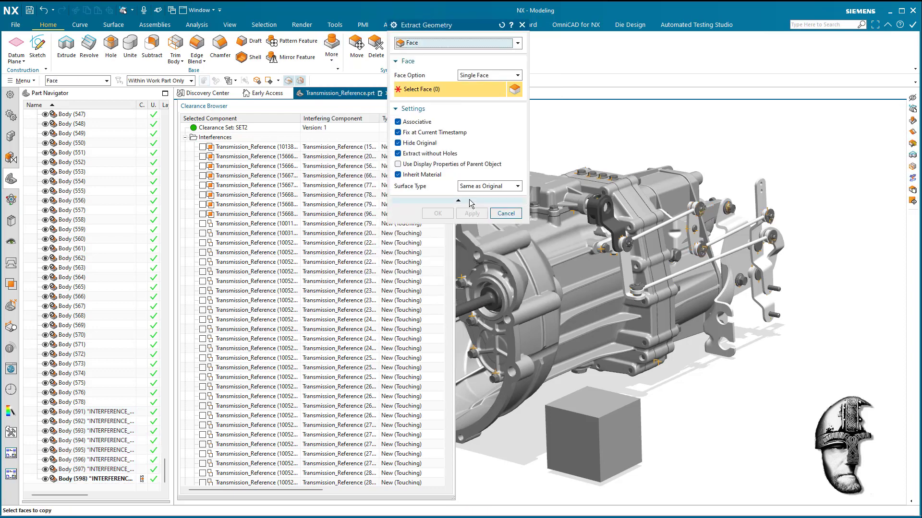
pyautogui.click(489, 43)
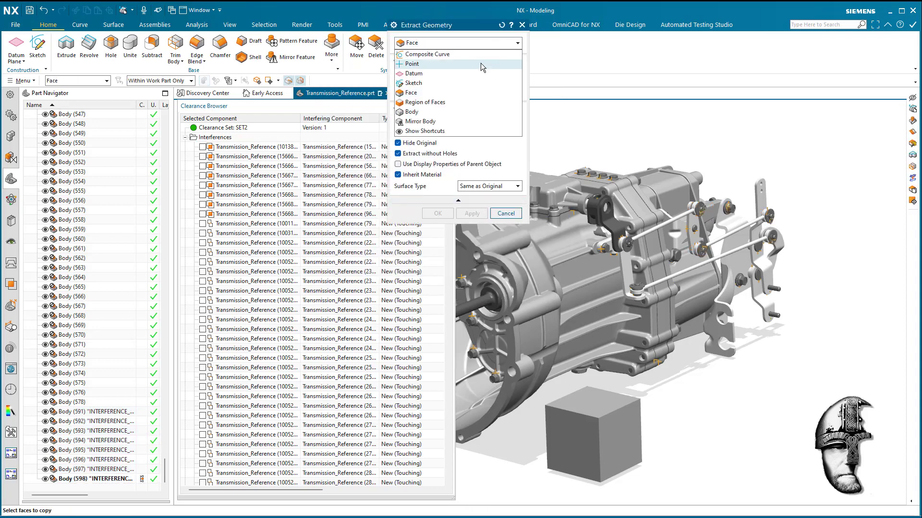
pyautogui.click(462, 112)
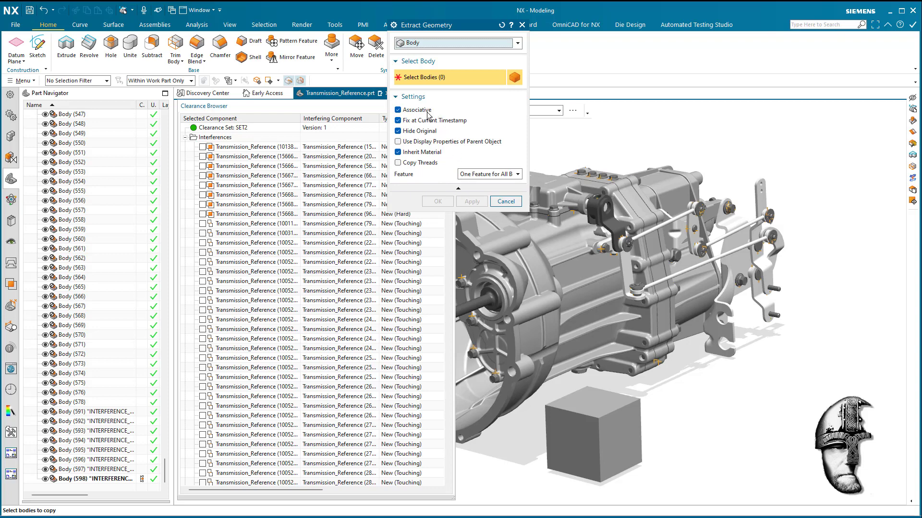
pyautogui.click(417, 110)
pyautogui.click(414, 141)
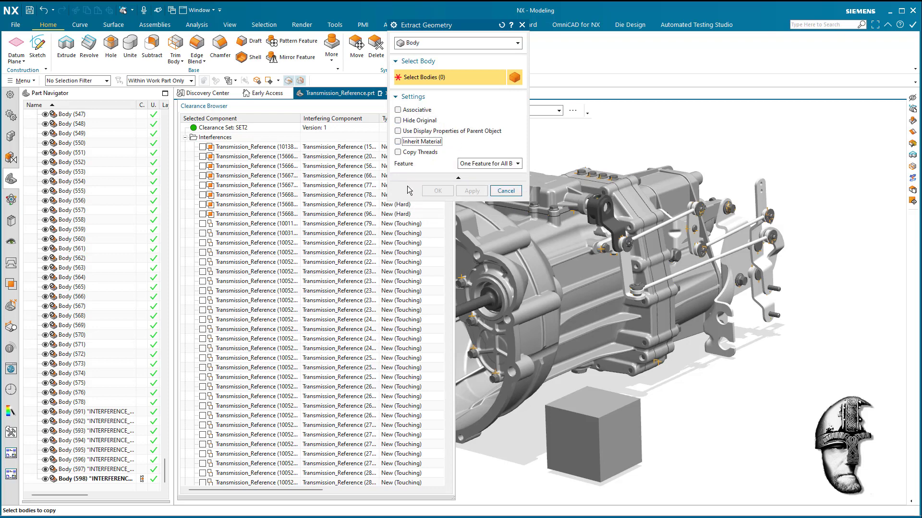
# Step: Extract the interference geometry bodies 591 to 598 as one feature for all bodies
pyautogui.click(99, 412)
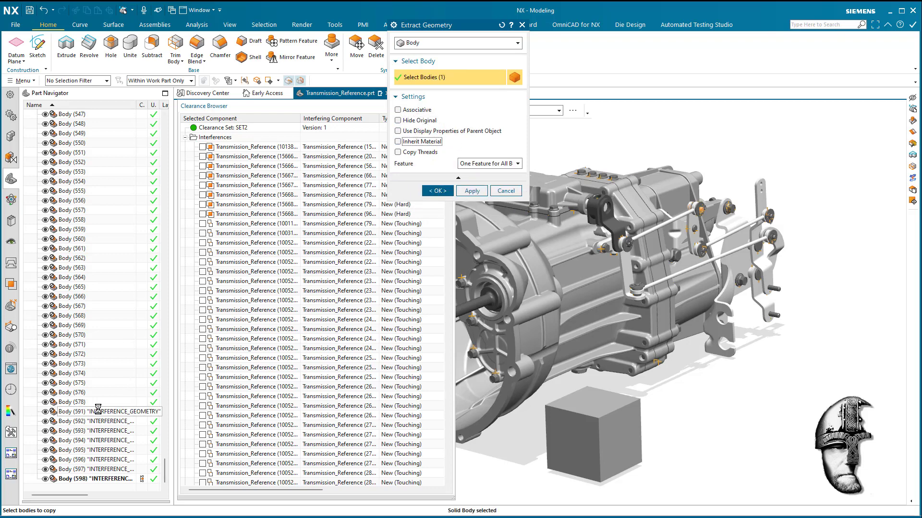
pyautogui.keyDown('shift'); pyautogui.click(100, 478); pyautogui.keyUp('shift')
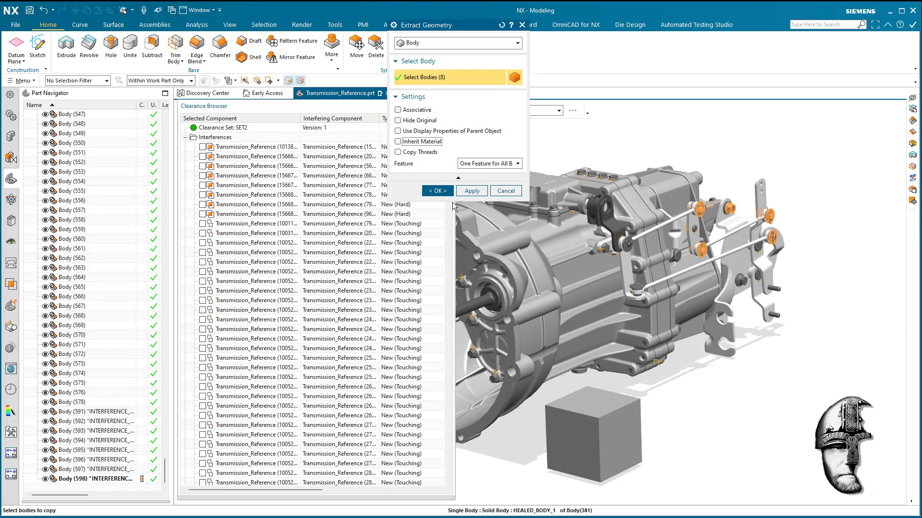
pyautogui.moveTo(463, 27); pyautogui.dragTo(535, 319)
pyautogui.scroll(-5, 815, 324)
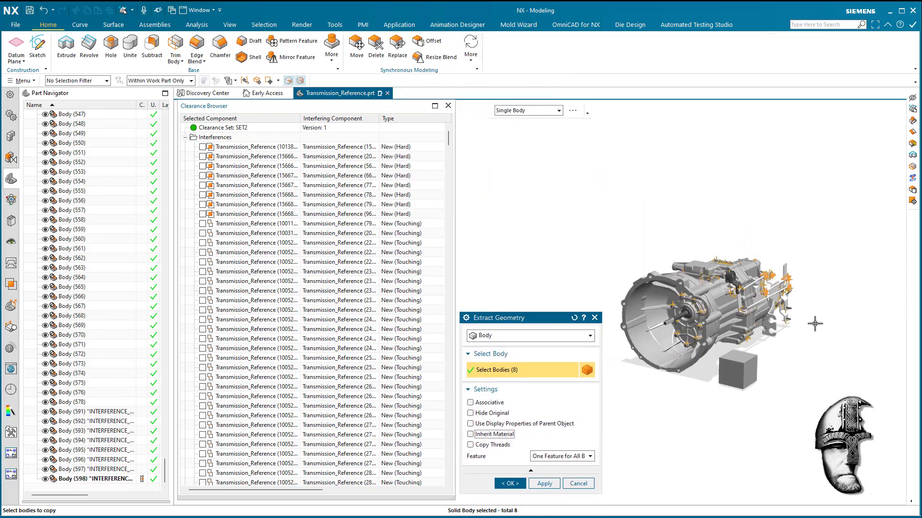
pyautogui.scroll(2, 814, 324)
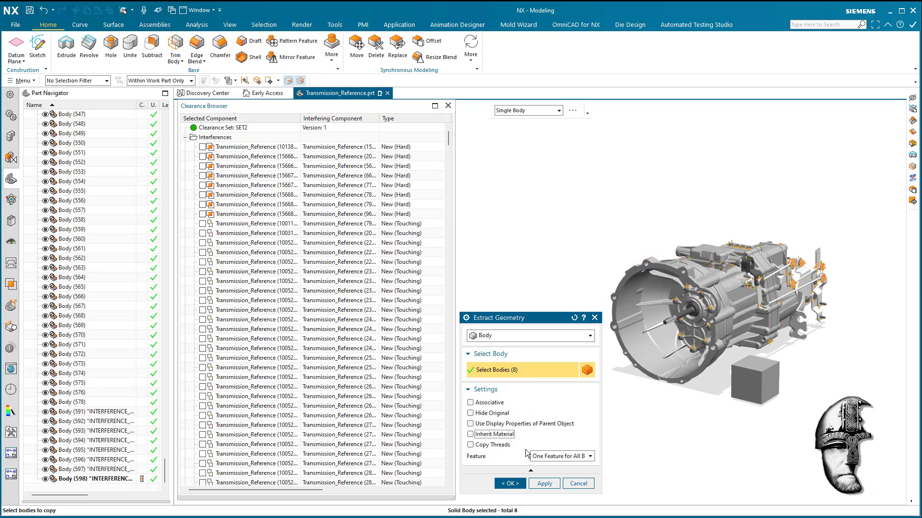
pyautogui.click(509, 484)
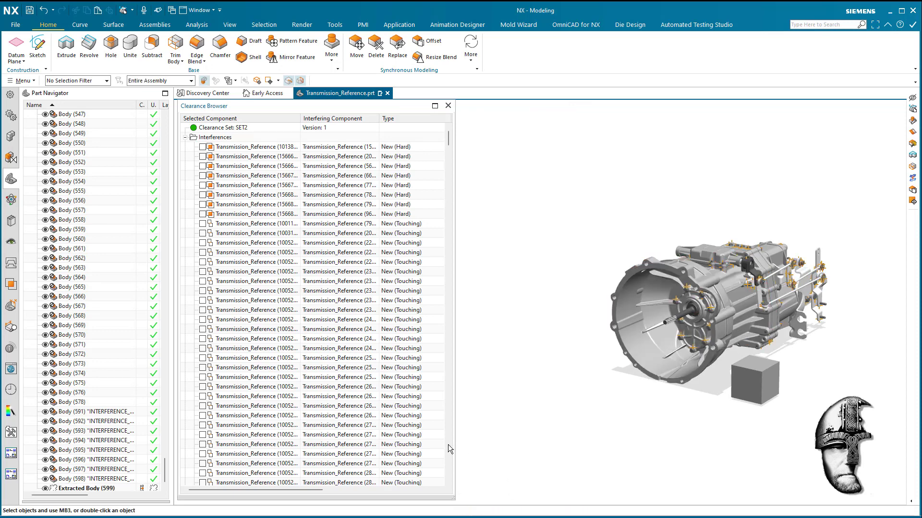
# Step: Highlight the extracted interference body in the Part Navigator and examine where it lies on the transmission
pyautogui.scroll(-1, 106, 458)
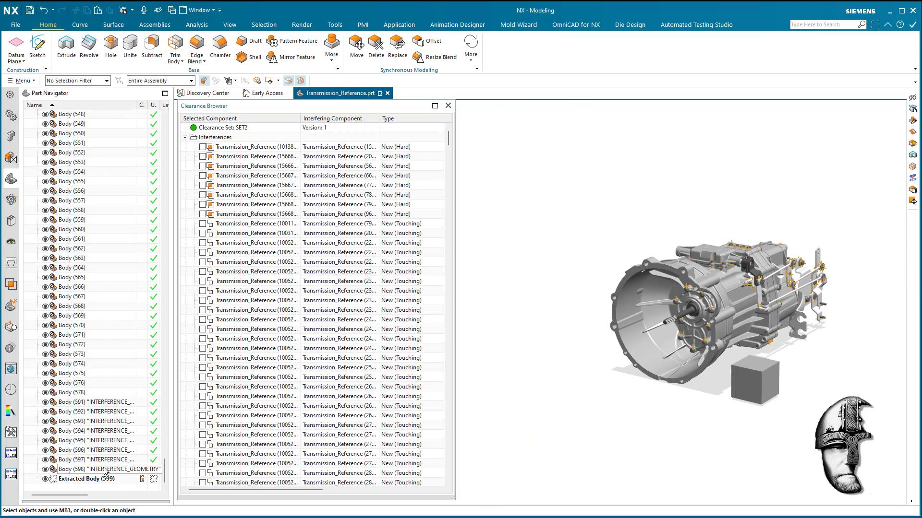
pyautogui.click(96, 480)
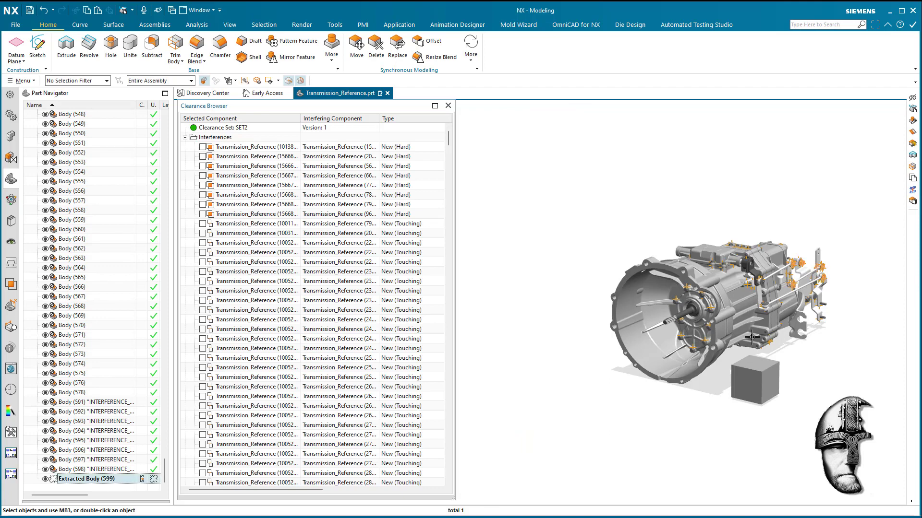
pyautogui.scroll(5, 840, 274)
pyautogui.scroll(-4, 805, 302)
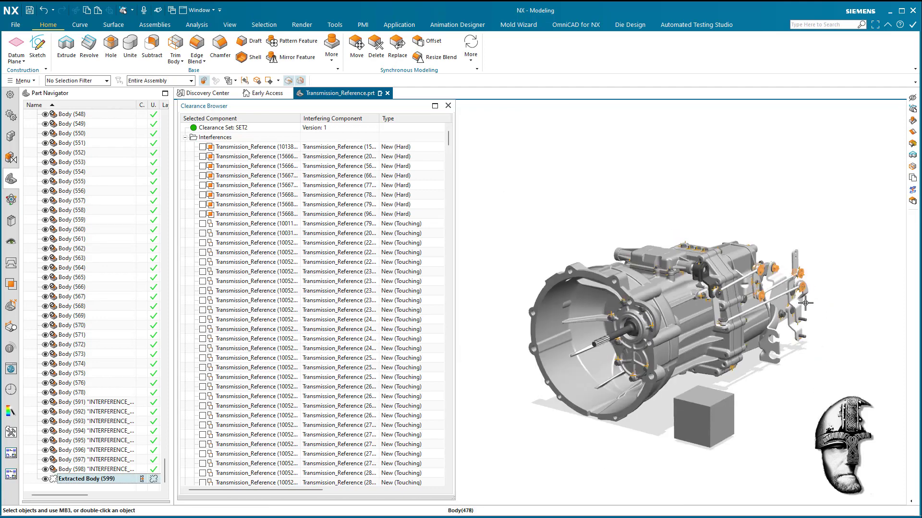
pyautogui.scroll(-1, 805, 302)
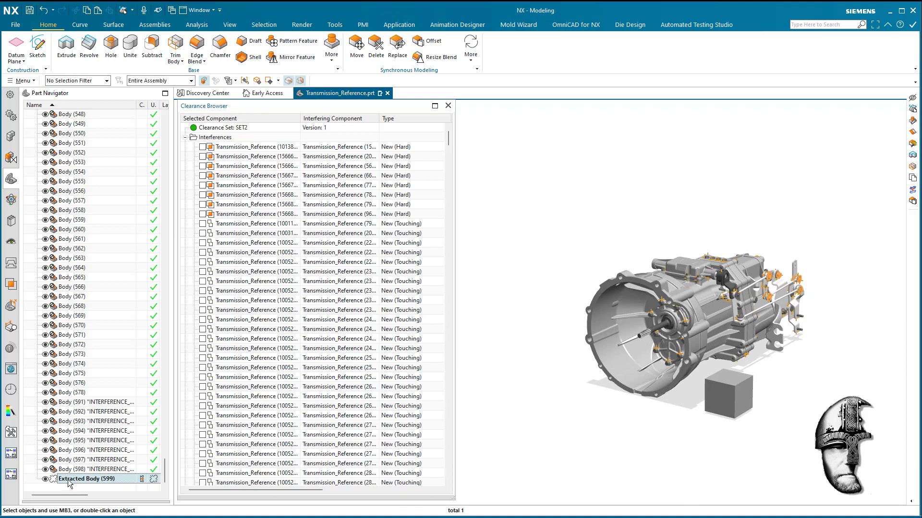
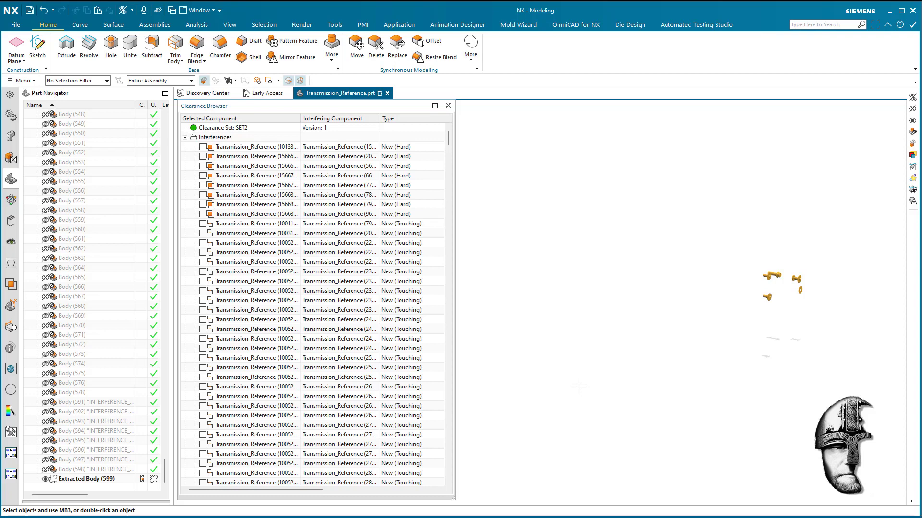
# Step: Hide all bodies of the extracted interference geometry that are still displayed
pyautogui.hotkey('ctrl', 'b')
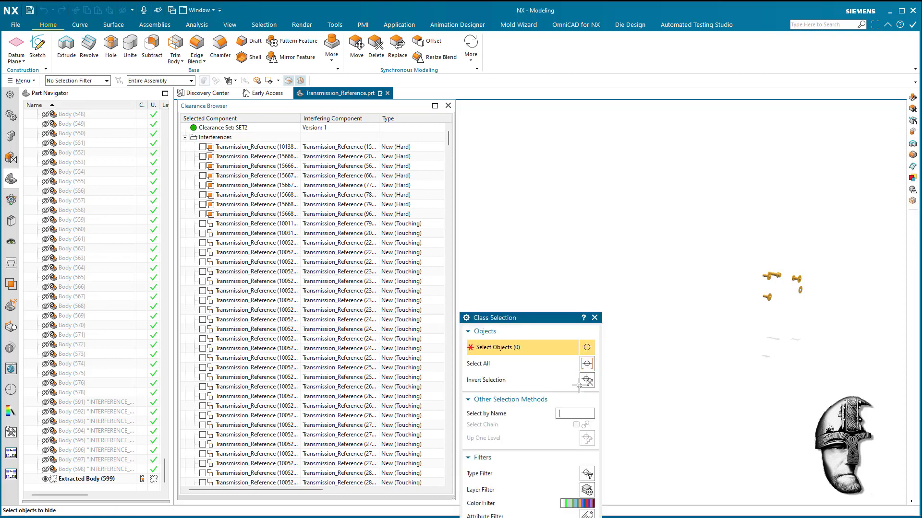
pyautogui.moveTo(548, 318); pyautogui.dragTo(557, 247)
pyautogui.click(591, 286)
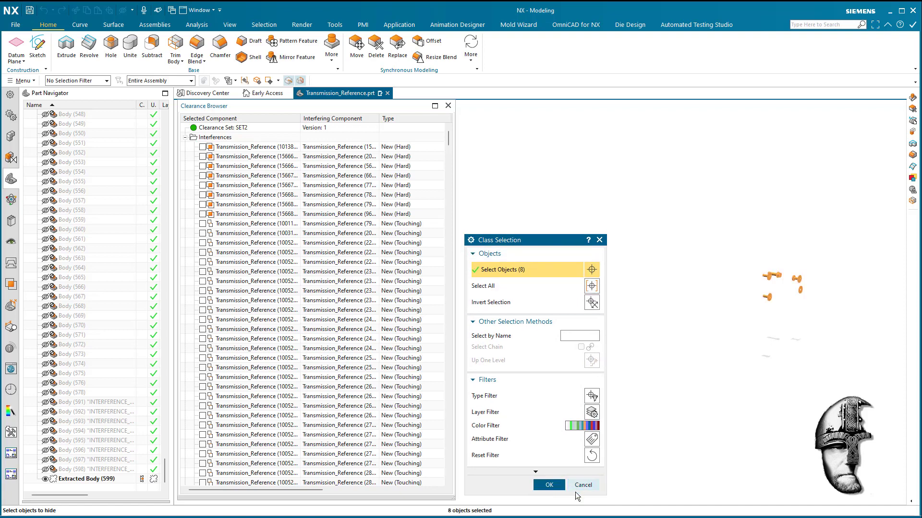
pyautogui.click(549, 485)
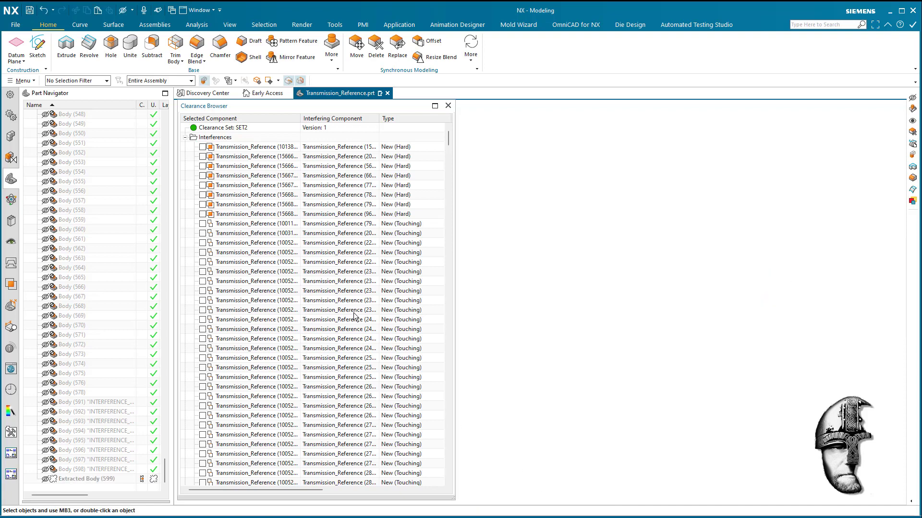
# Step: Isolate the bodies of all hard interferences in the Clearance Browser and delete everything displayed
pyautogui.click(224, 147)
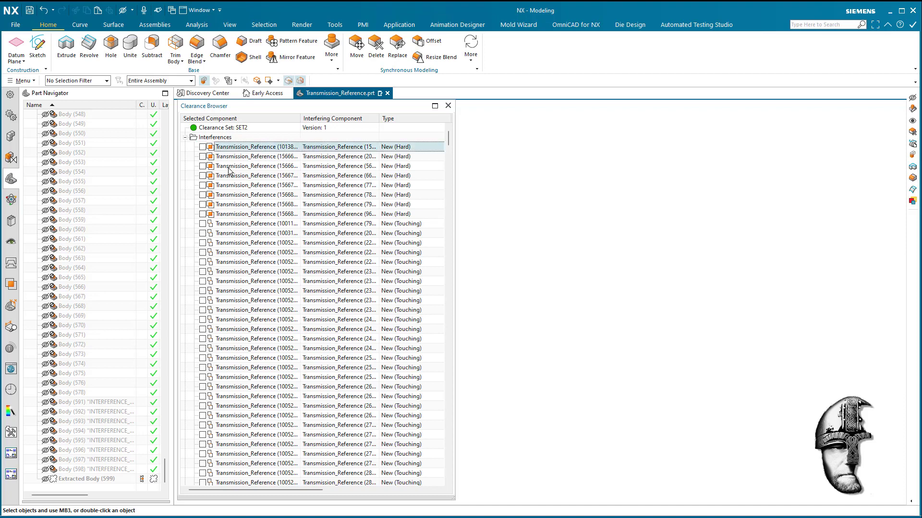
pyautogui.keyDown('shift'); pyautogui.click(223, 215); pyautogui.keyUp('shift')
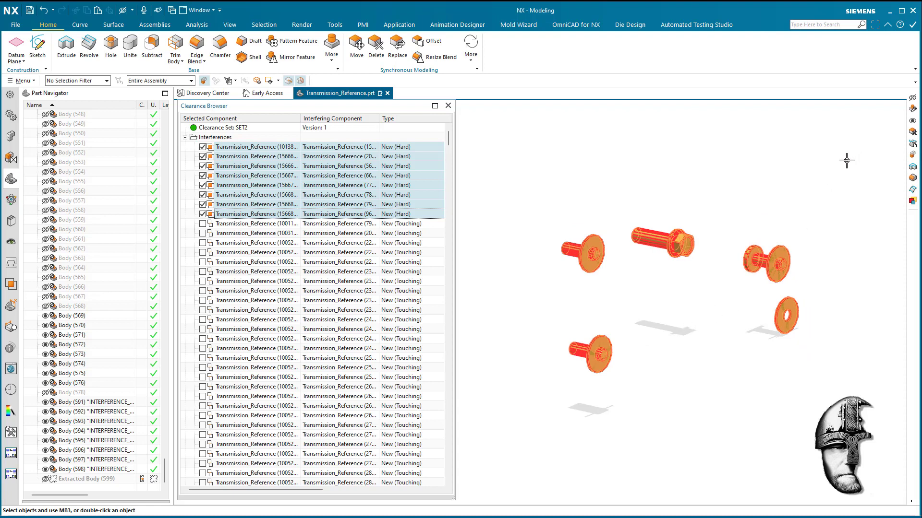
pyautogui.hotkey('ctrl', 'a')
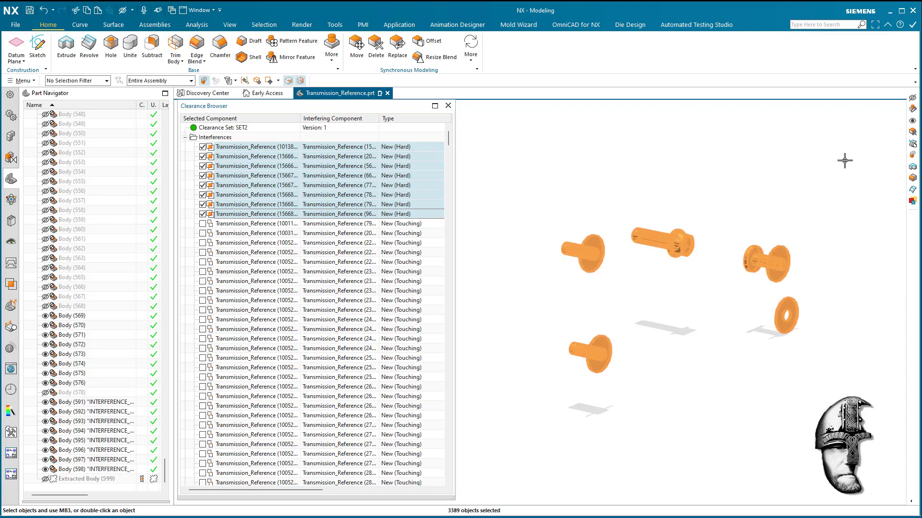
pyautogui.press('Delete')
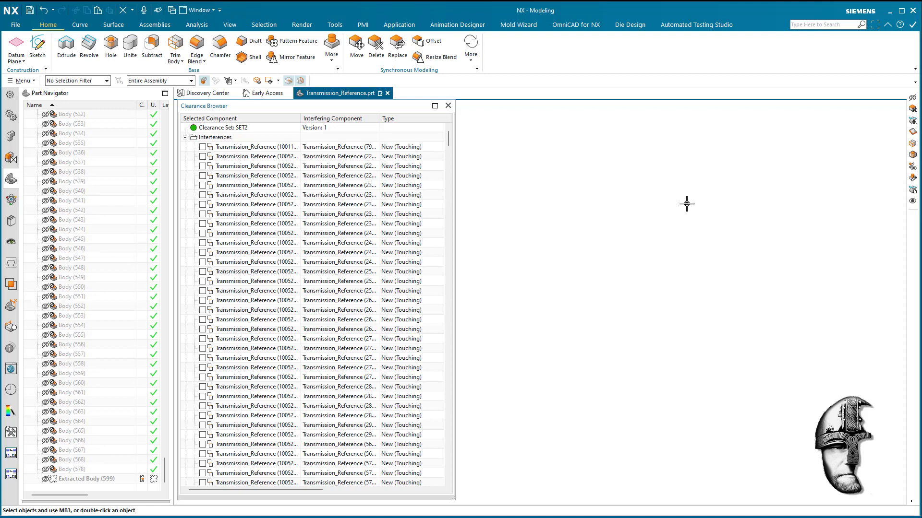
# Step: Delete the clearance sets SET2 and SET1
pyautogui.click(154, 24)
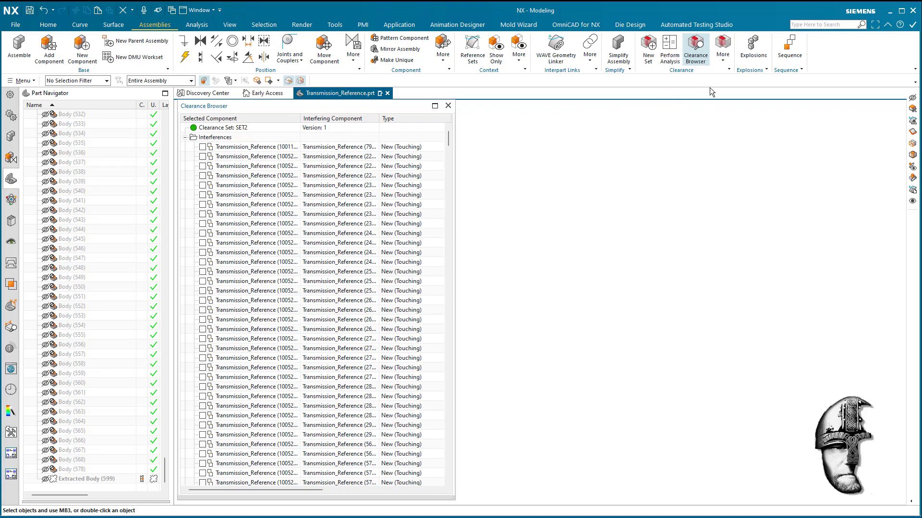
pyautogui.click(723, 50)
pyautogui.click(816, 93)
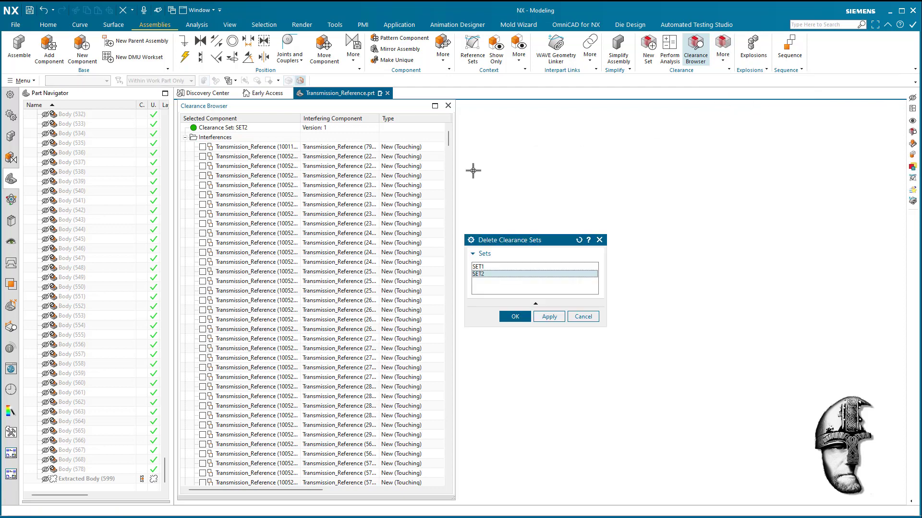
pyautogui.click(548, 317)
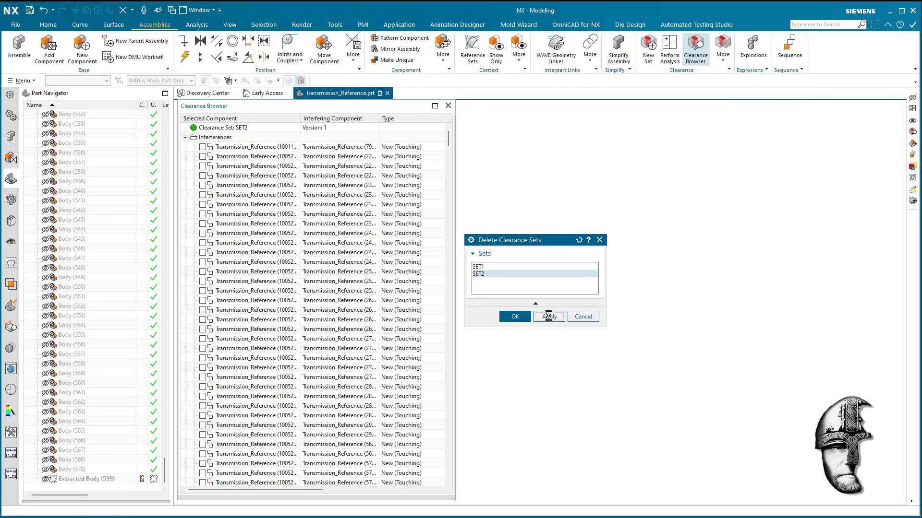
pyautogui.click(487, 266)
pyautogui.click(549, 317)
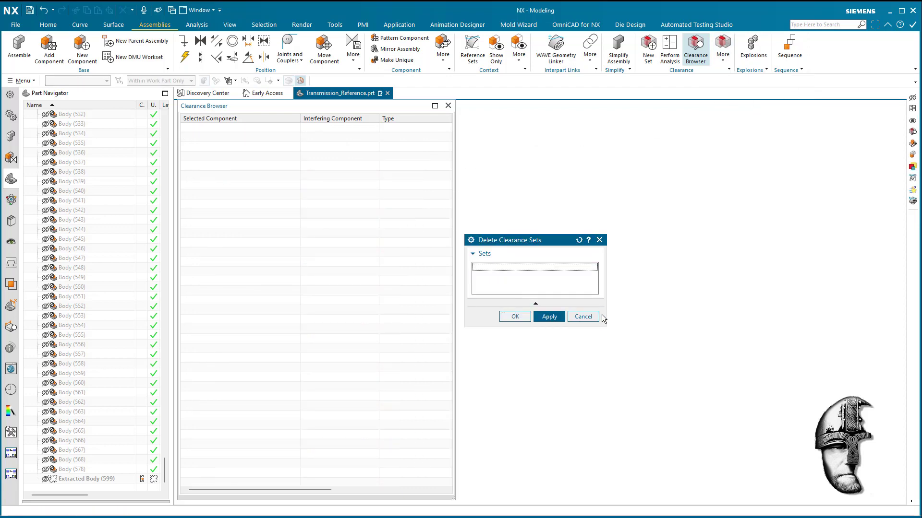
pyautogui.click(514, 315)
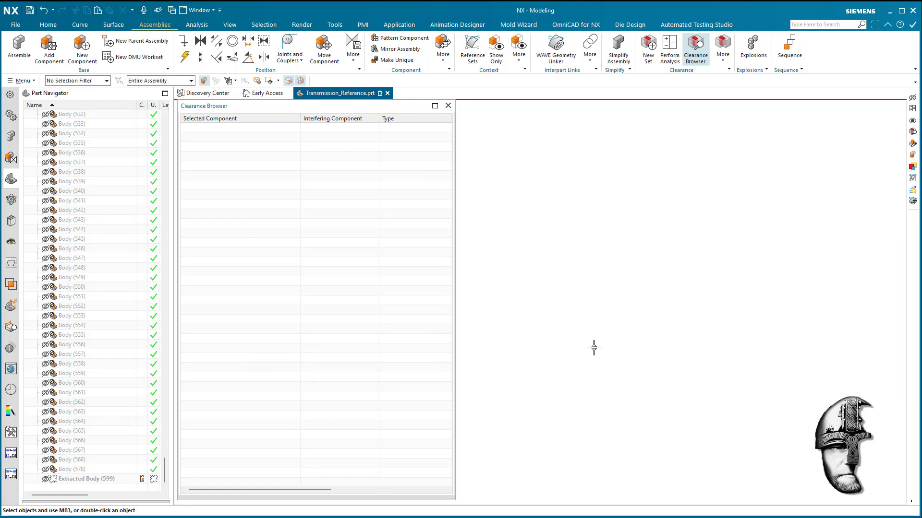
# Step: Close the Clearance Browser and show all hidden bodies of the transmission again
pyautogui.click(695, 52)
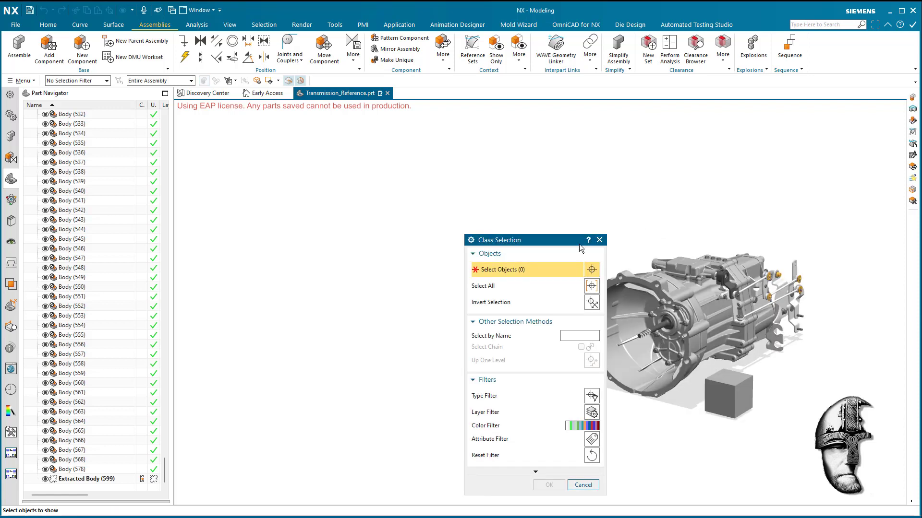
pyautogui.moveTo(547, 239); pyautogui.dragTo(266, 131)
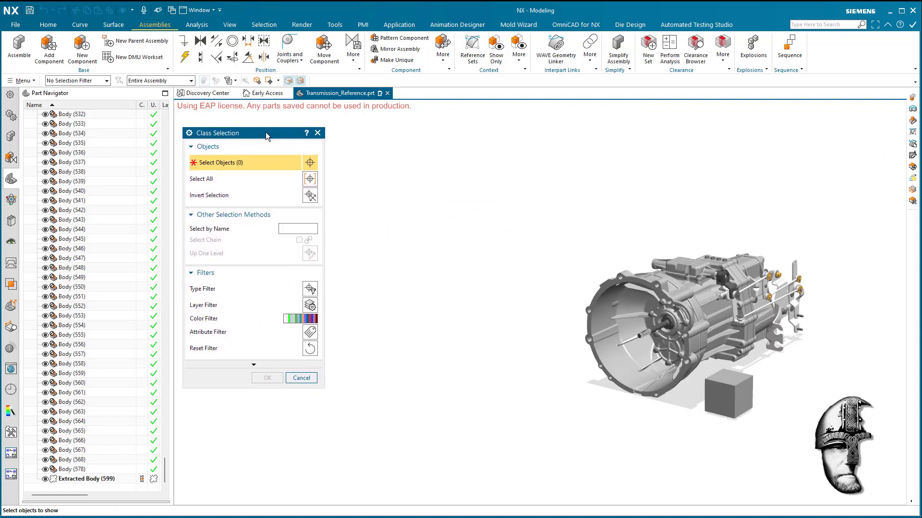
pyautogui.hotkey('ctrl', 'a')
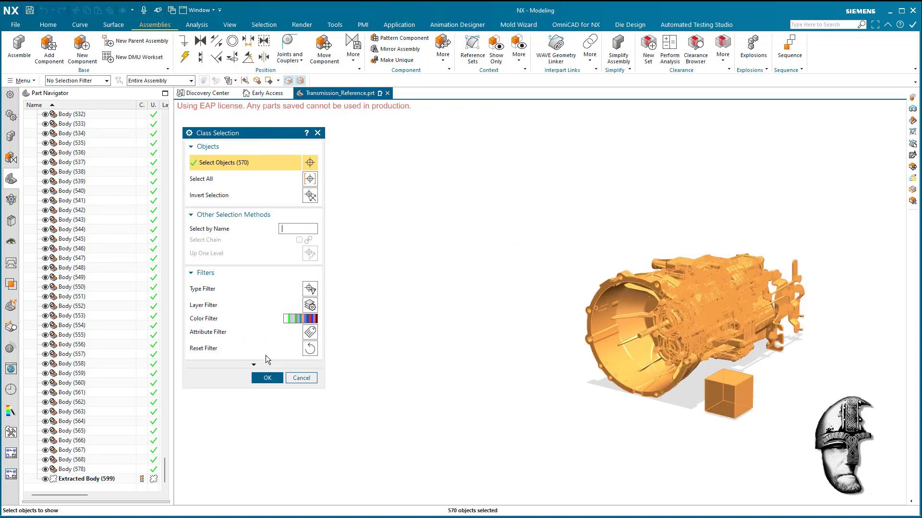
pyautogui.click(267, 378)
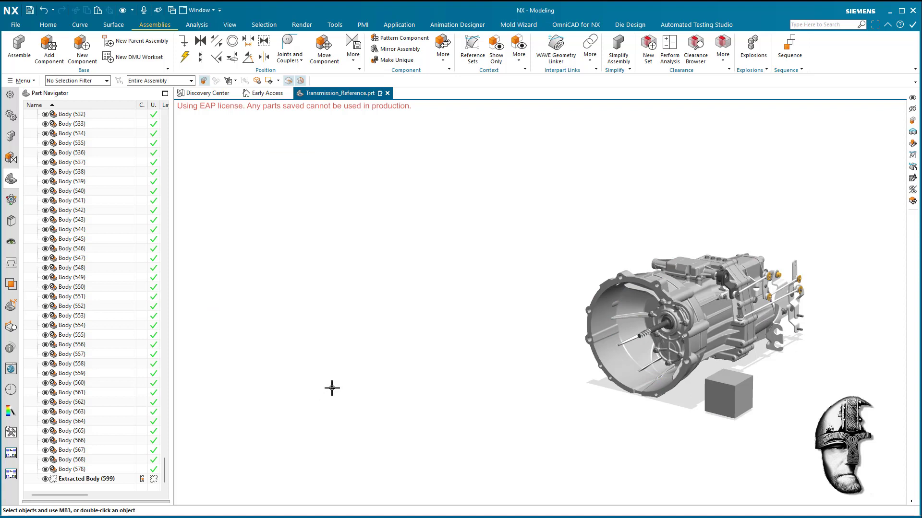
# Step: Hide the separate cube body below the transmission
pyautogui.scroll(-2, 790, 342)
pyautogui.scroll(3, 790, 341)
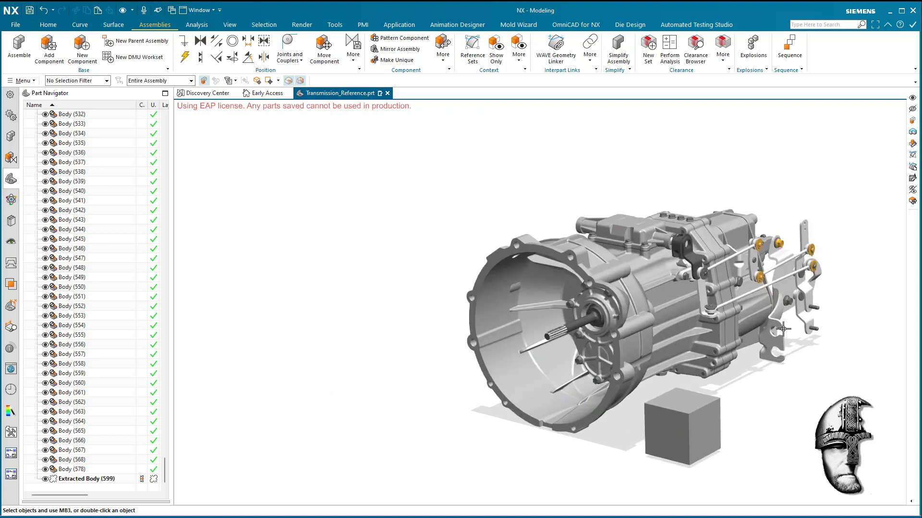
pyautogui.scroll(2, 781, 331)
pyautogui.click(781, 331)
pyautogui.hotkey('ctrl', 'b')
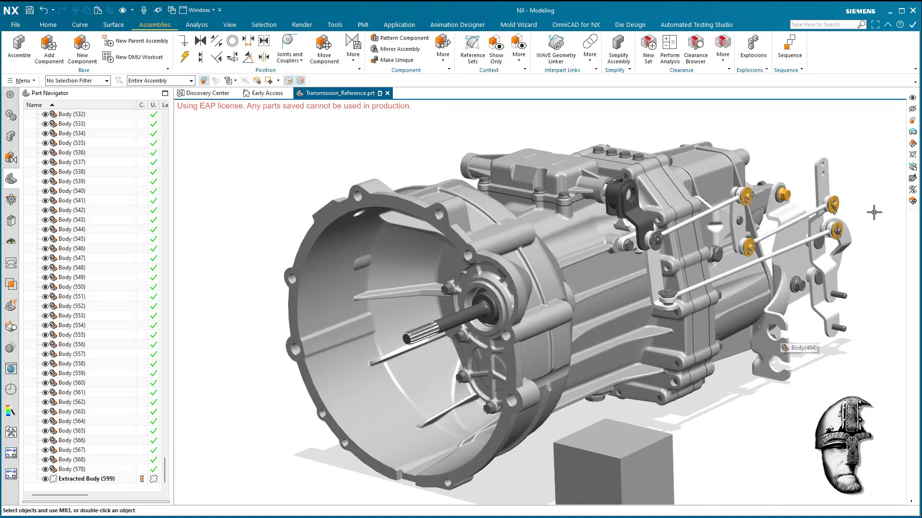
pyautogui.scroll(-2, 808, 280)
pyautogui.scroll(-2, 807, 280)
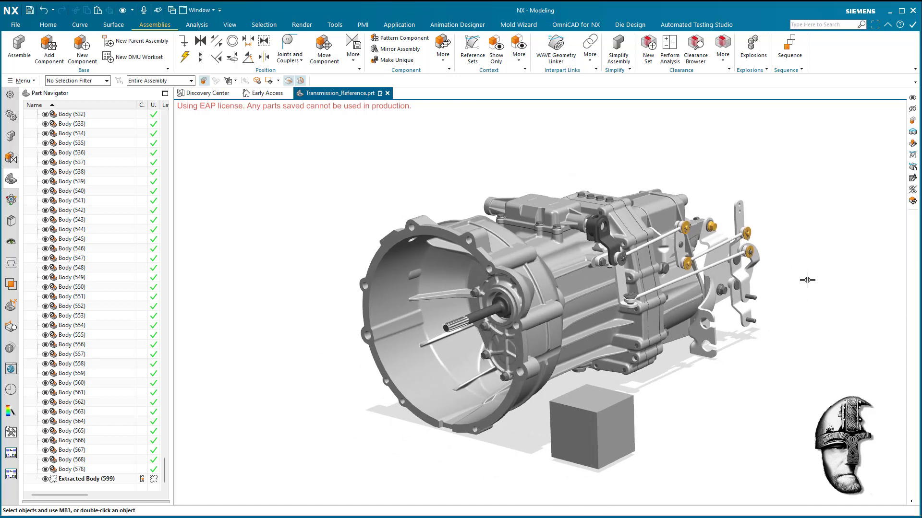
pyautogui.click(620, 418)
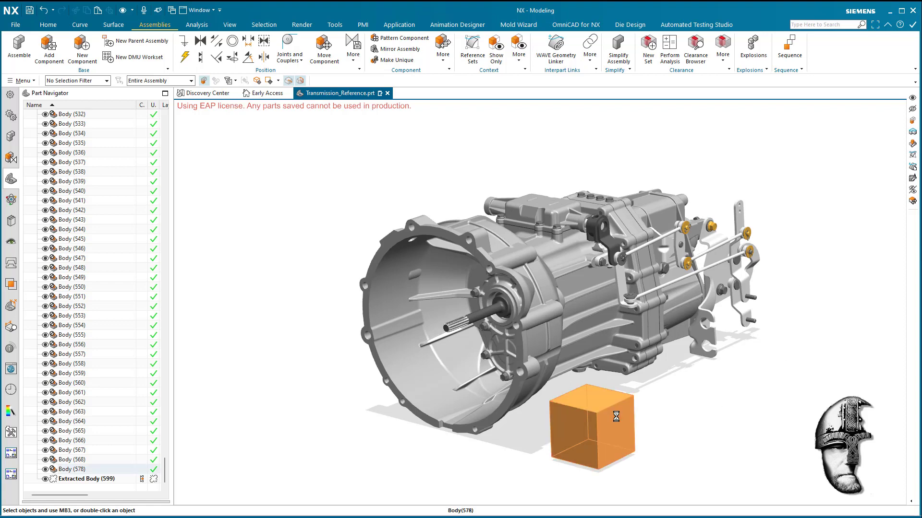
pyautogui.rightClick(620, 419)
pyautogui.click(624, 405)
pyautogui.scroll(3, 747, 382)
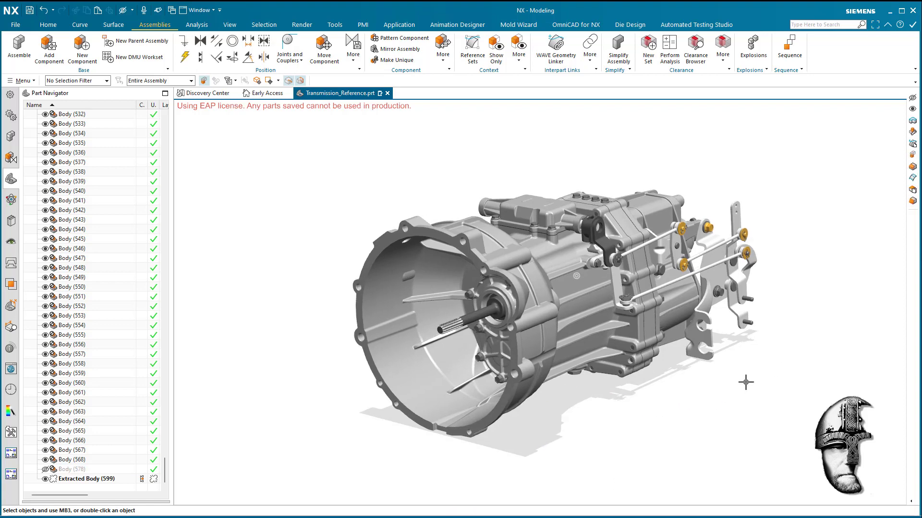
# Step: Hide the extracted interference body on the shift linkage to compare the model without it
pyautogui.scroll(8, 740, 353)
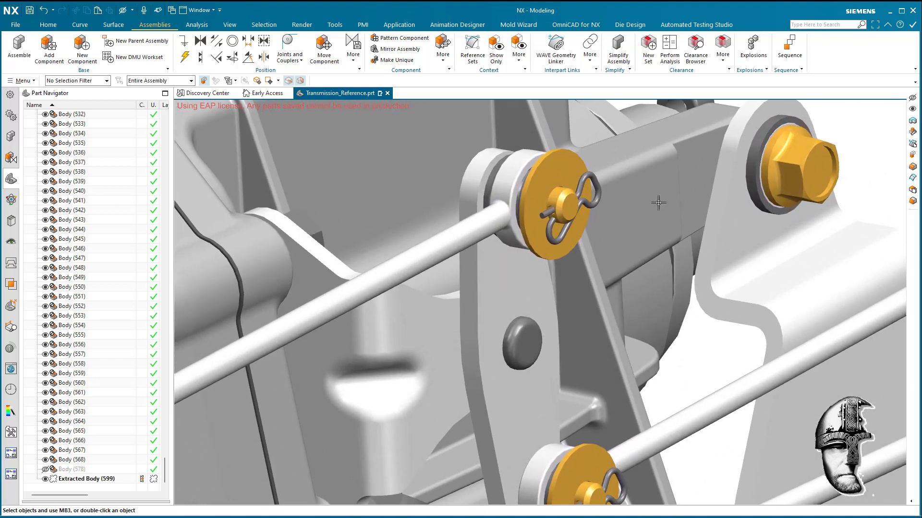
pyautogui.rightClick(569, 165)
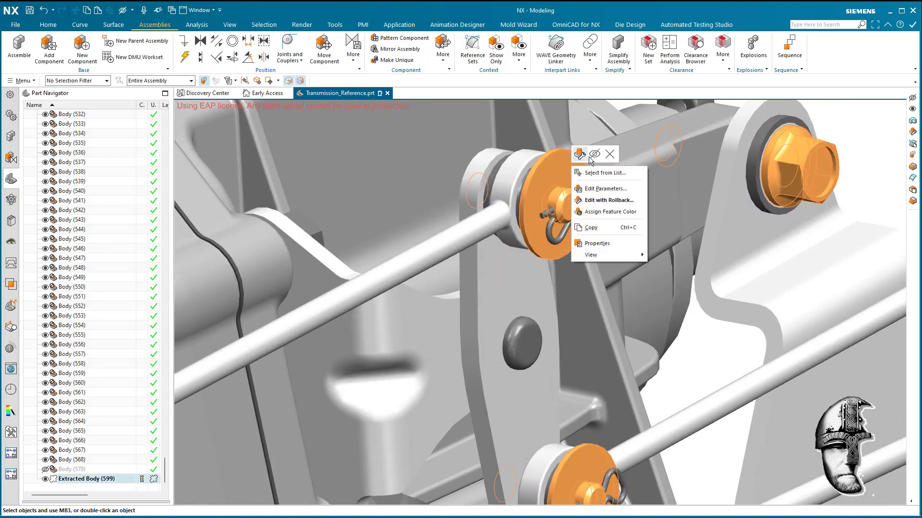
pyautogui.scroll(-2, 595, 158)
pyautogui.scroll(-2, 595, 158)
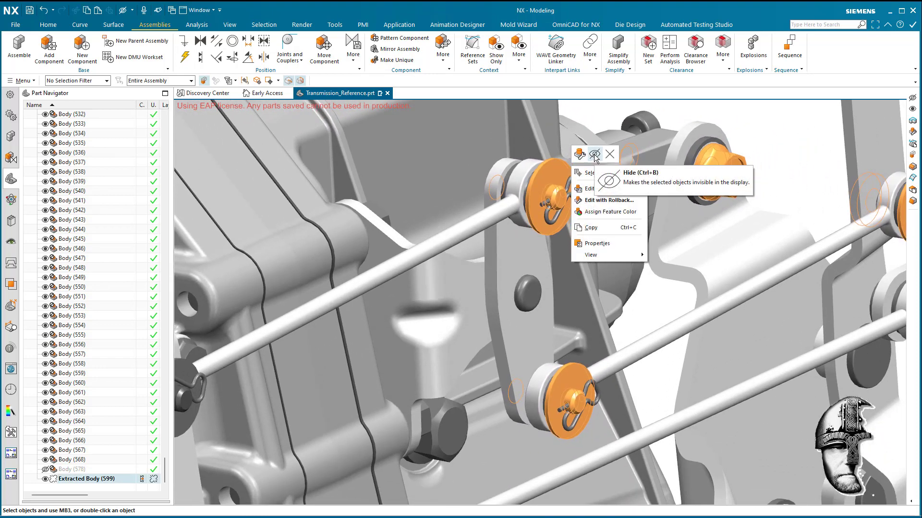
pyautogui.click(608, 154)
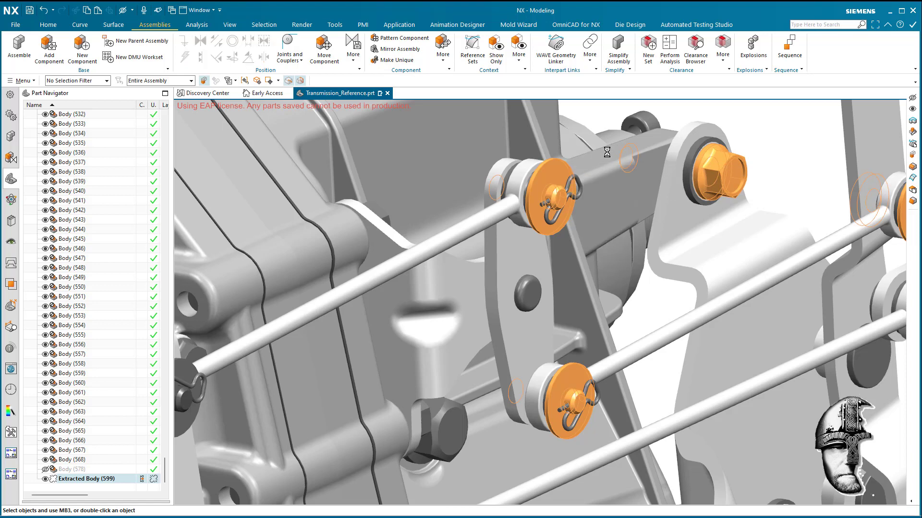
pyautogui.scroll(-3, 660, 304)
pyautogui.moveTo(653, 322); pyautogui.dragTo(582, 357, button='middle')
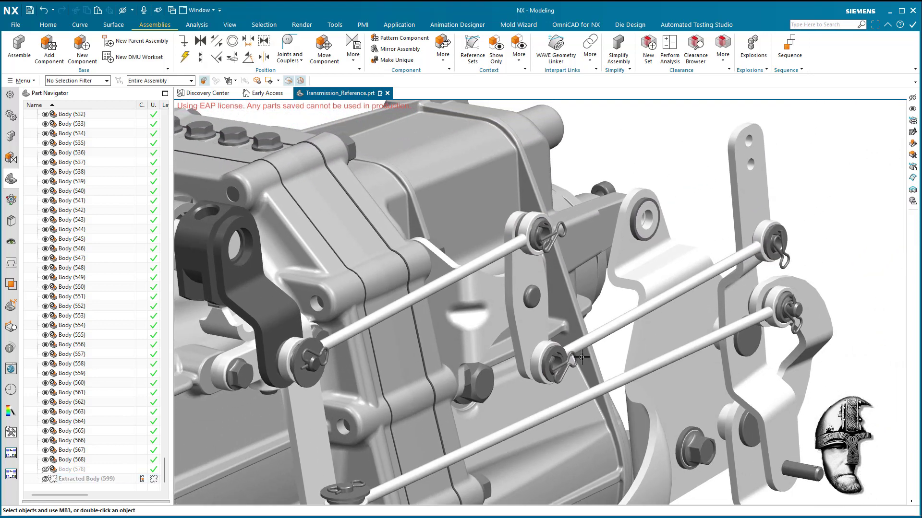
# Step: Show the extracted interference body and the cube body again
pyautogui.click(45, 479)
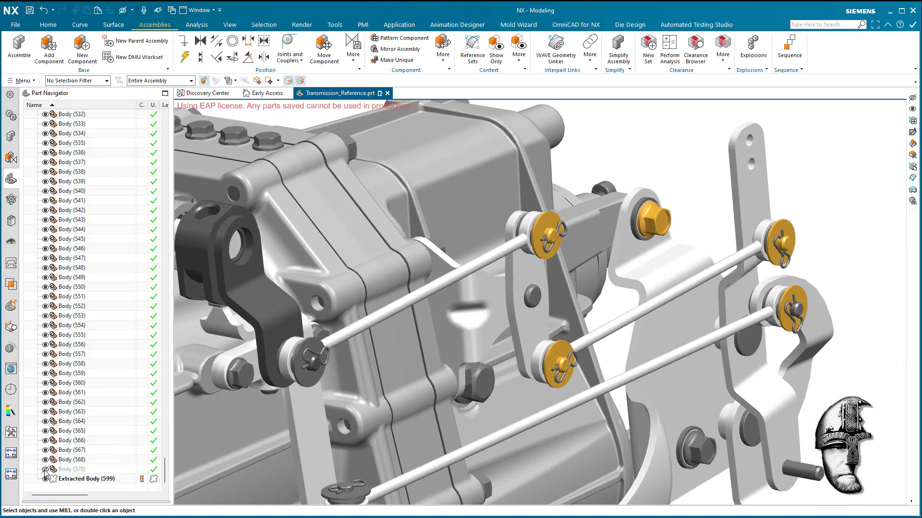
pyautogui.click(45, 470)
pyautogui.scroll(-5, 669, 288)
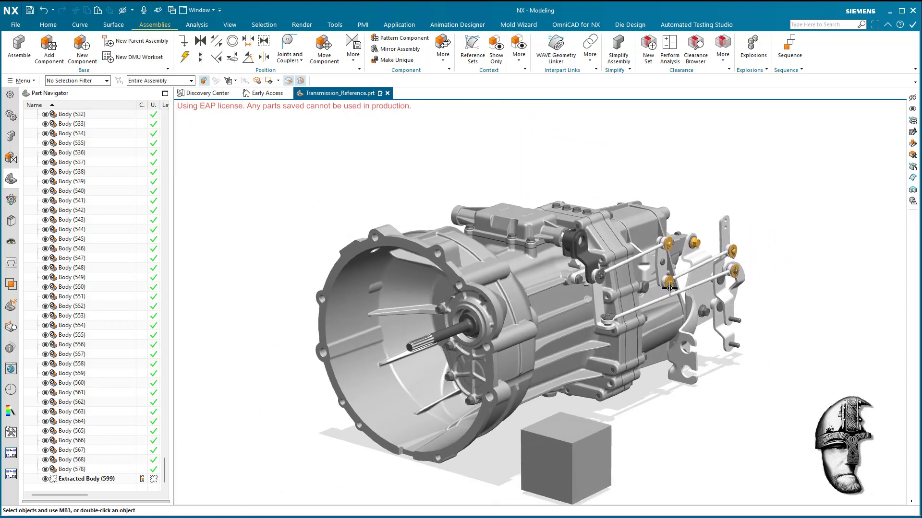
pyautogui.scroll(-3, 669, 287)
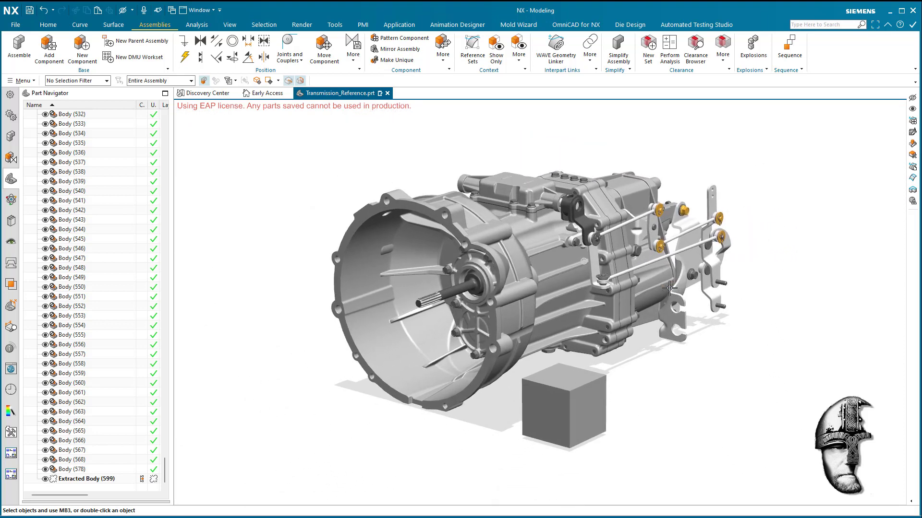